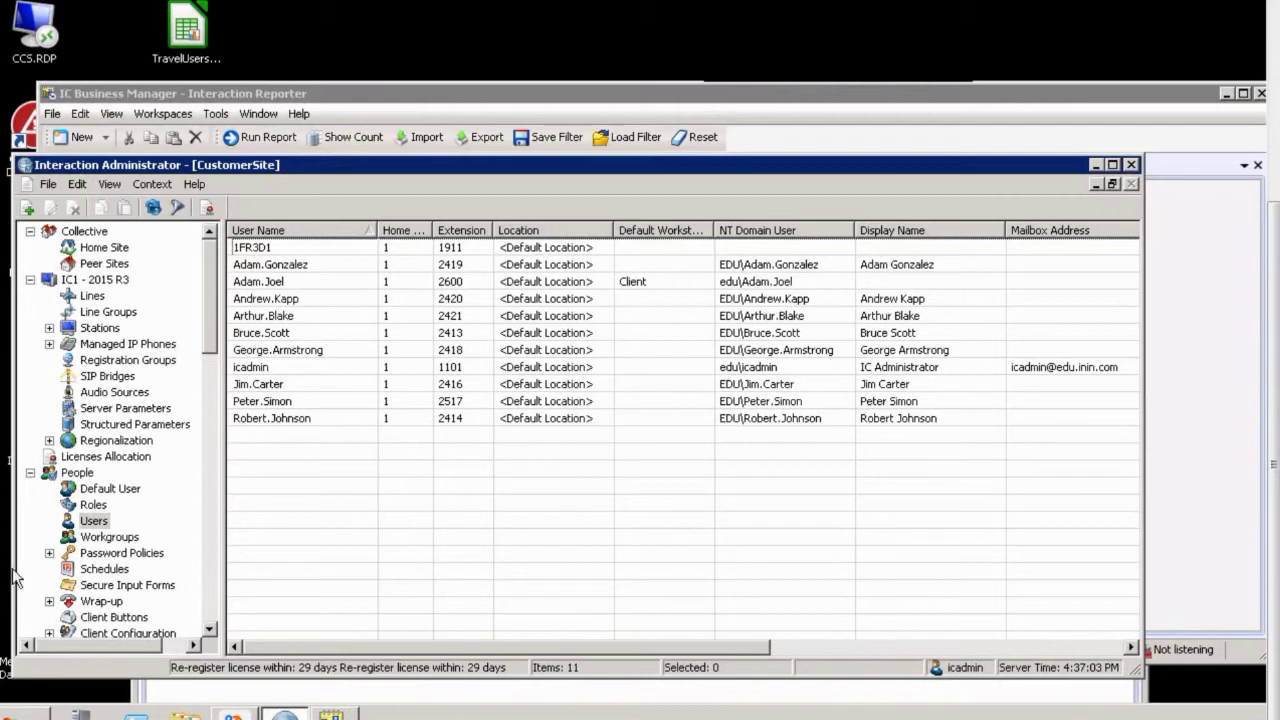
click(90, 522)
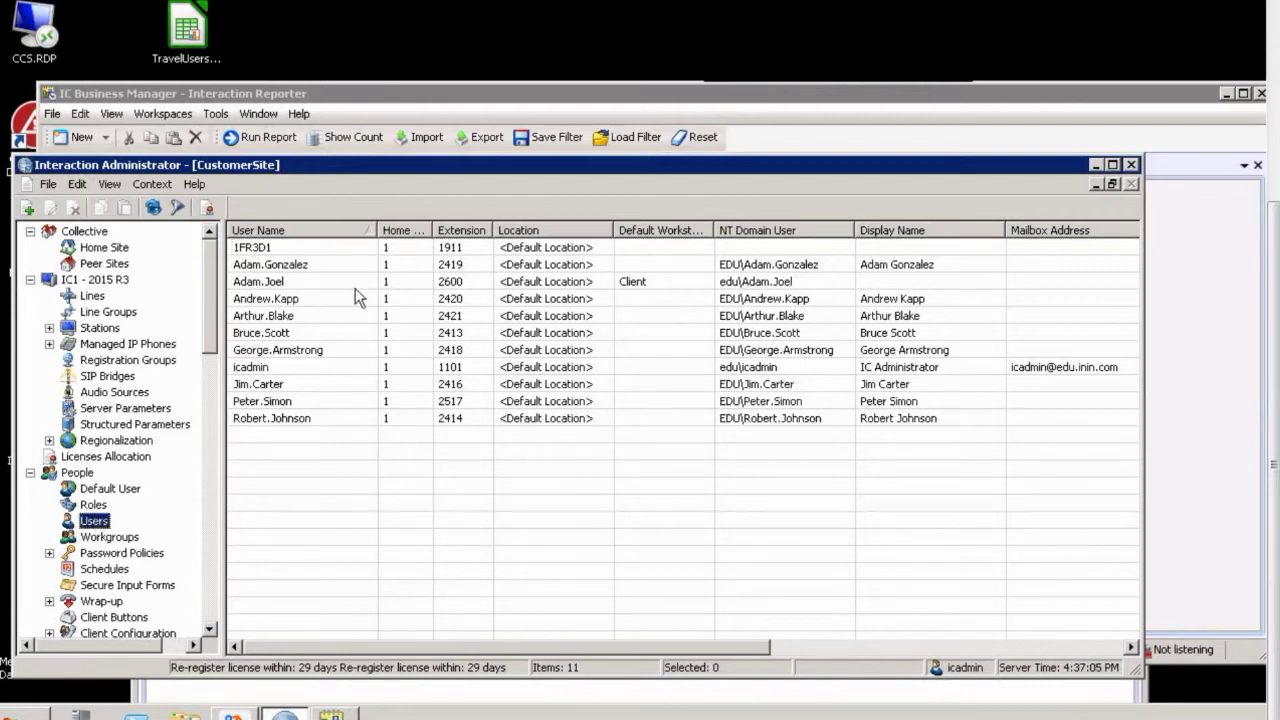
click(292, 316)
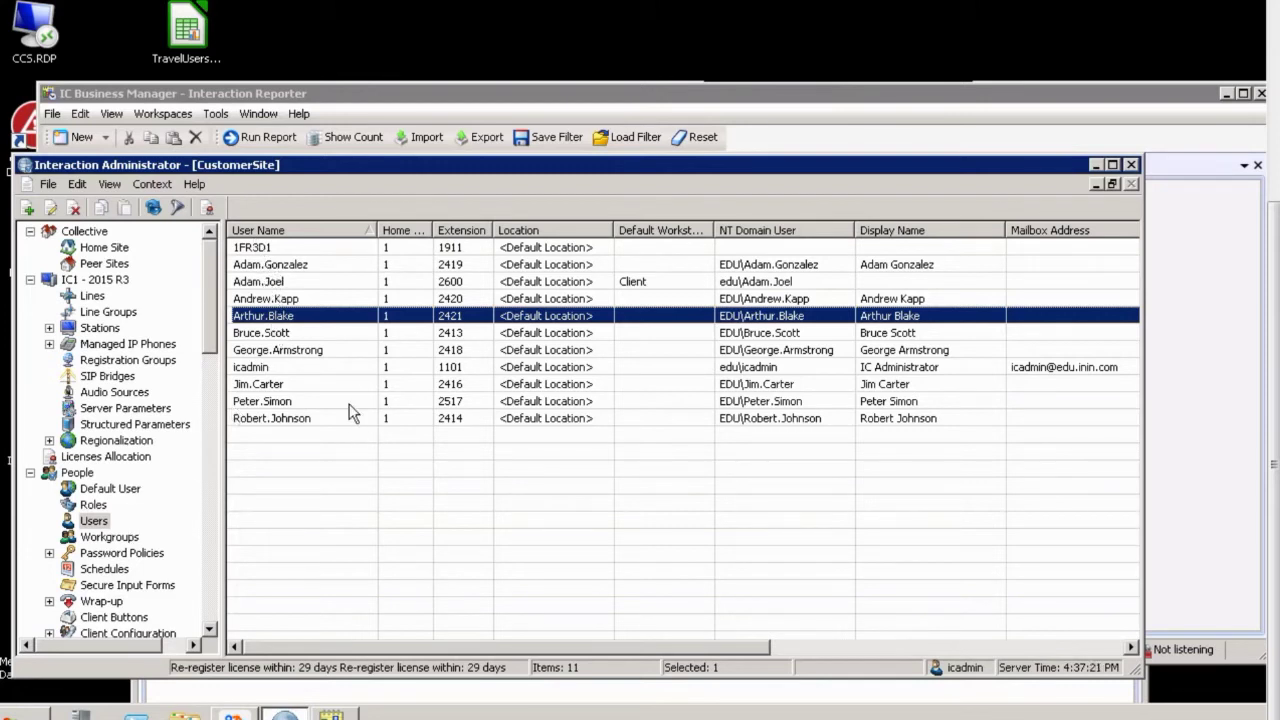
double_click(273, 318)
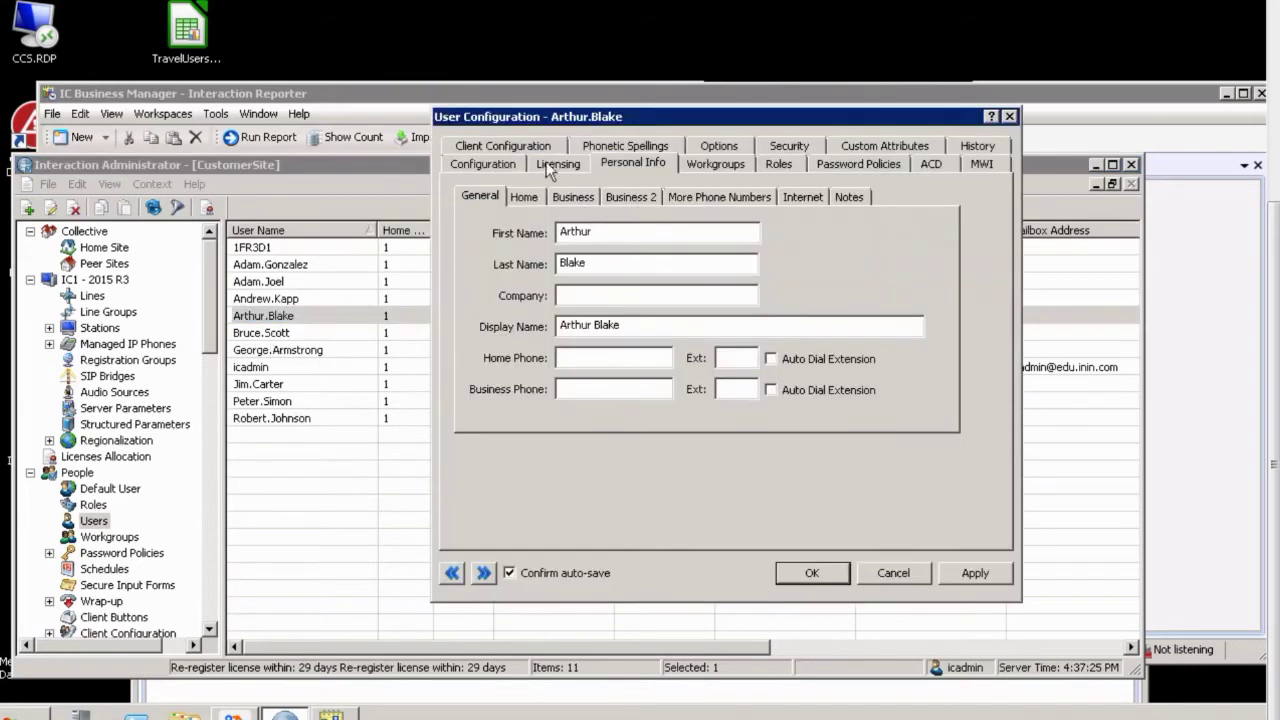
click(466, 168)
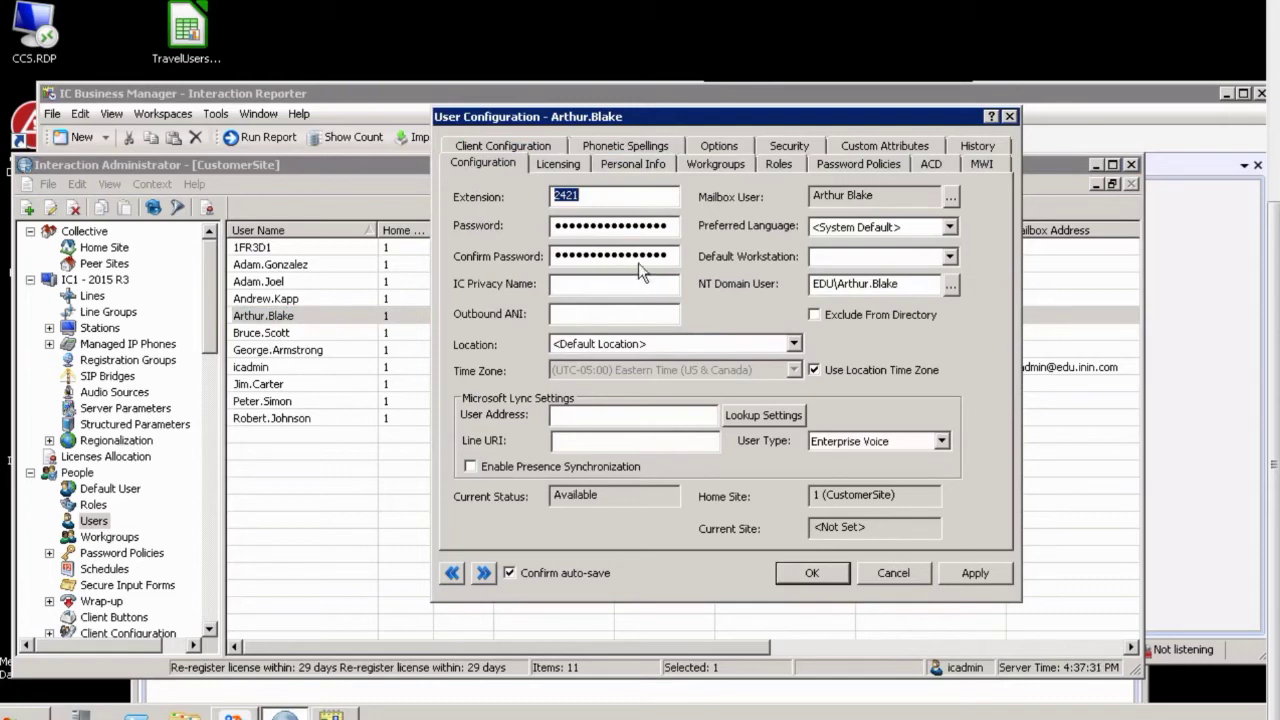
click(800, 575)
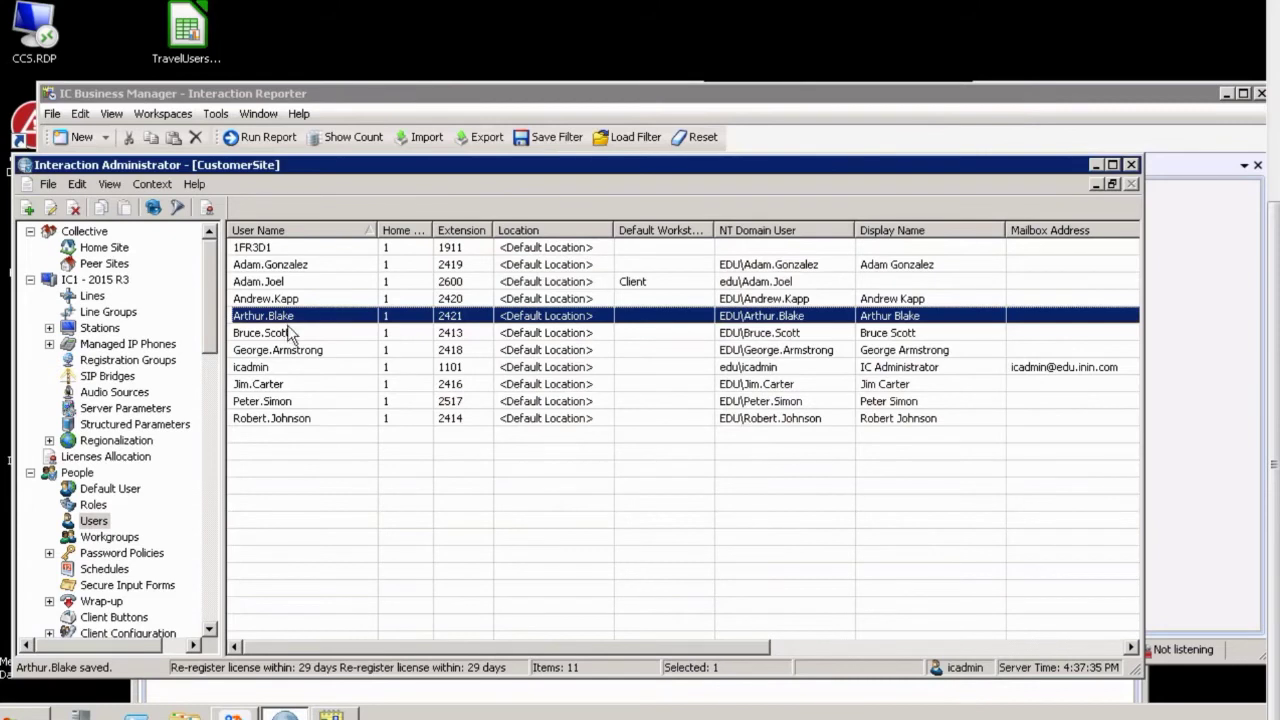
Select the 1FR3D1 user in the Users list
click(272, 328)
click(270, 318)
click(252, 250)
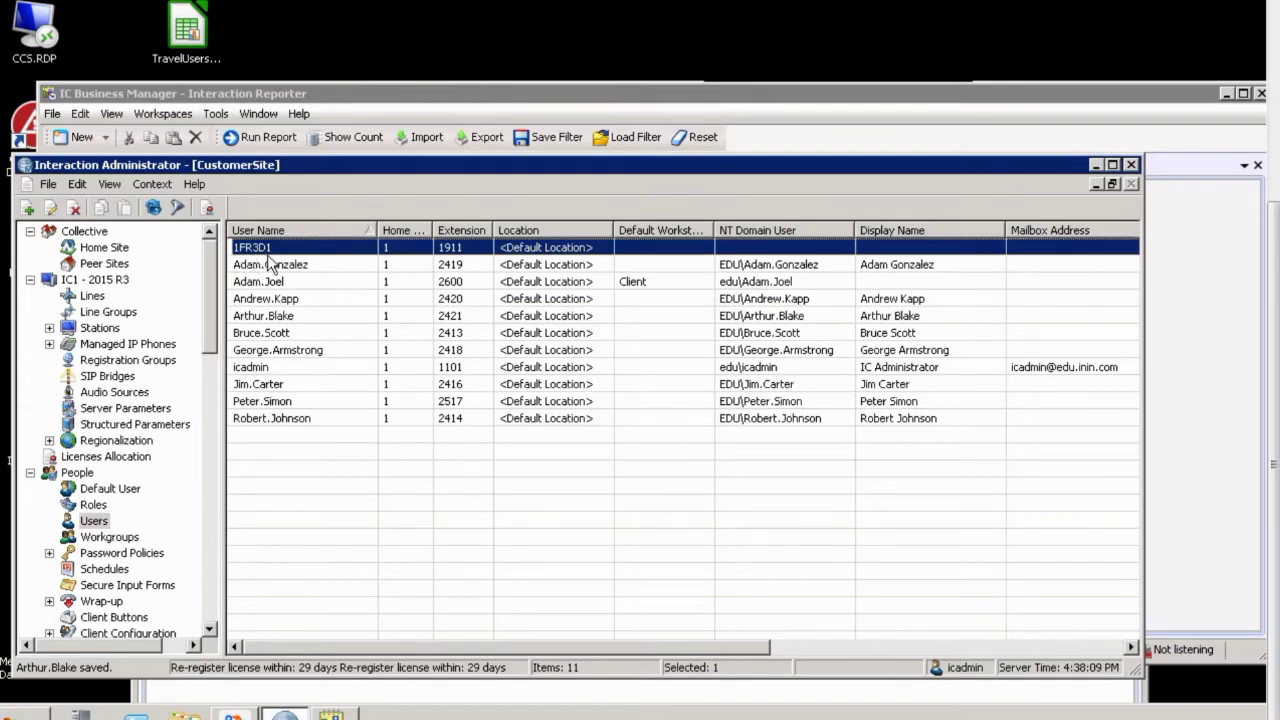
Replace 1FR3D1's Personal Info last name 'Smith' with 'Lumberjack' and save the user
key(Return)
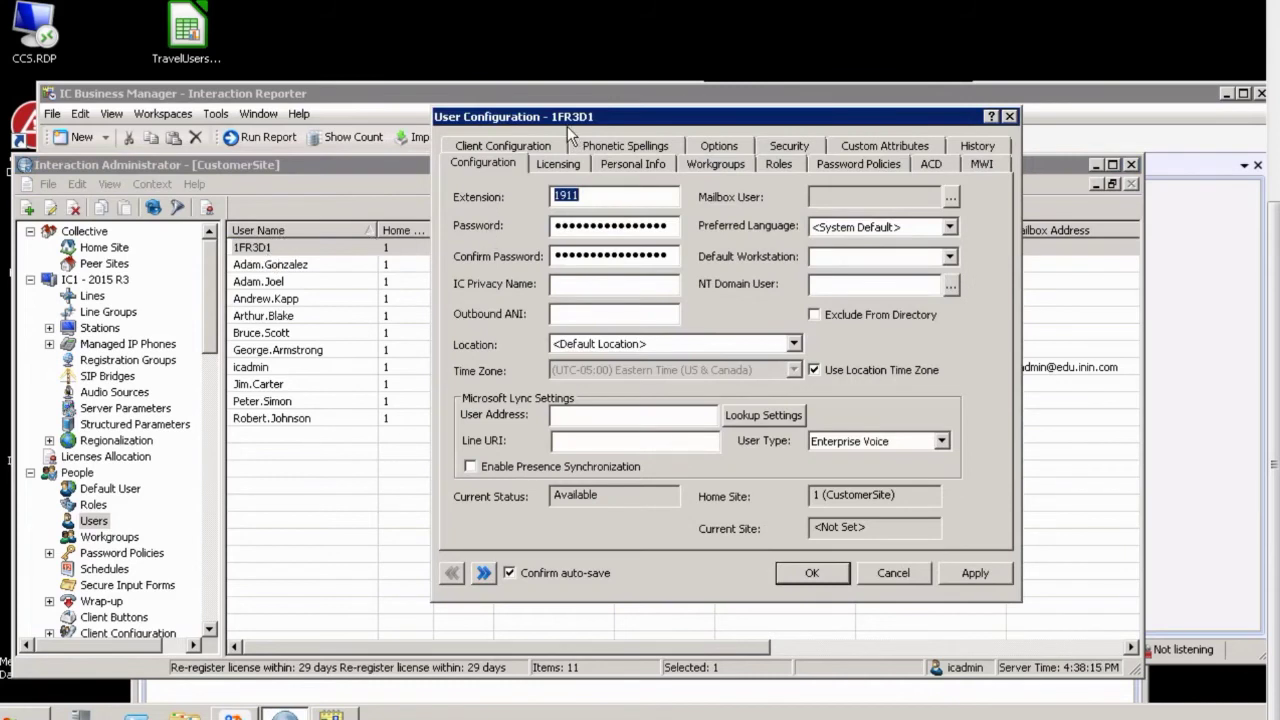
click(620, 164)
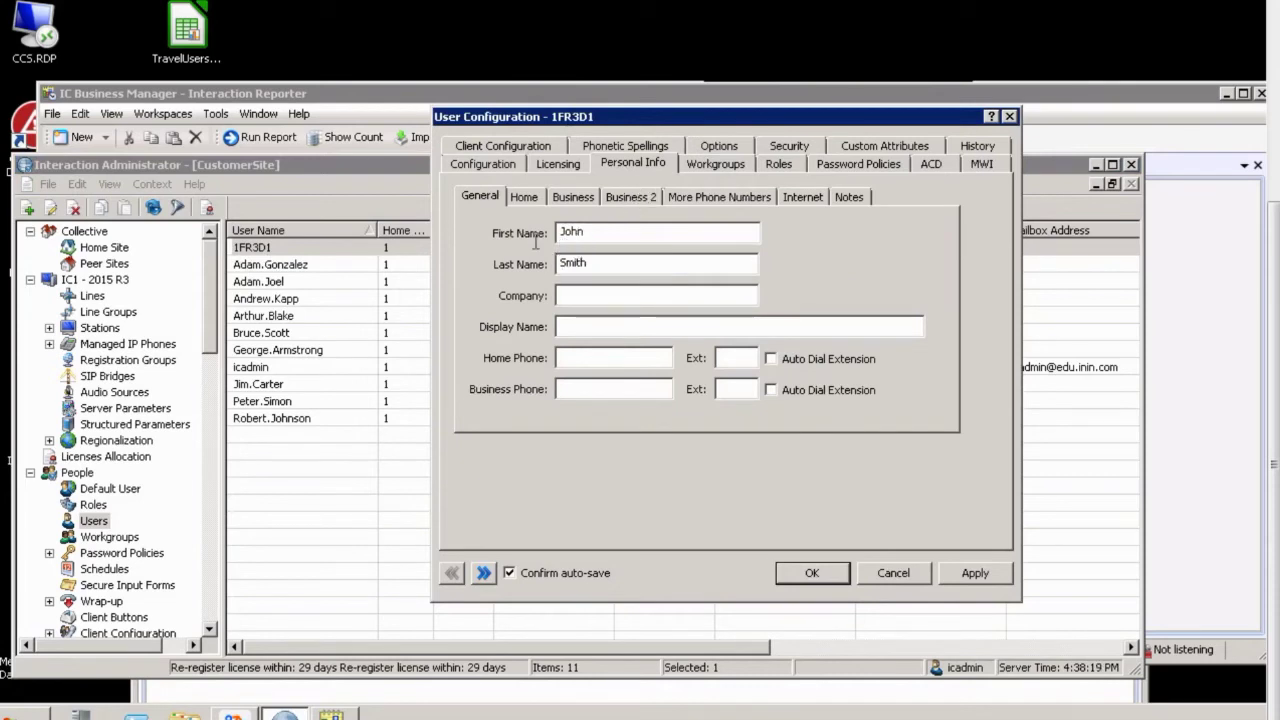
drag(594, 263, 560, 233)
drag(600, 263, 514, 272)
key(BackSpace)
text(Lumberjack)
key(Return)
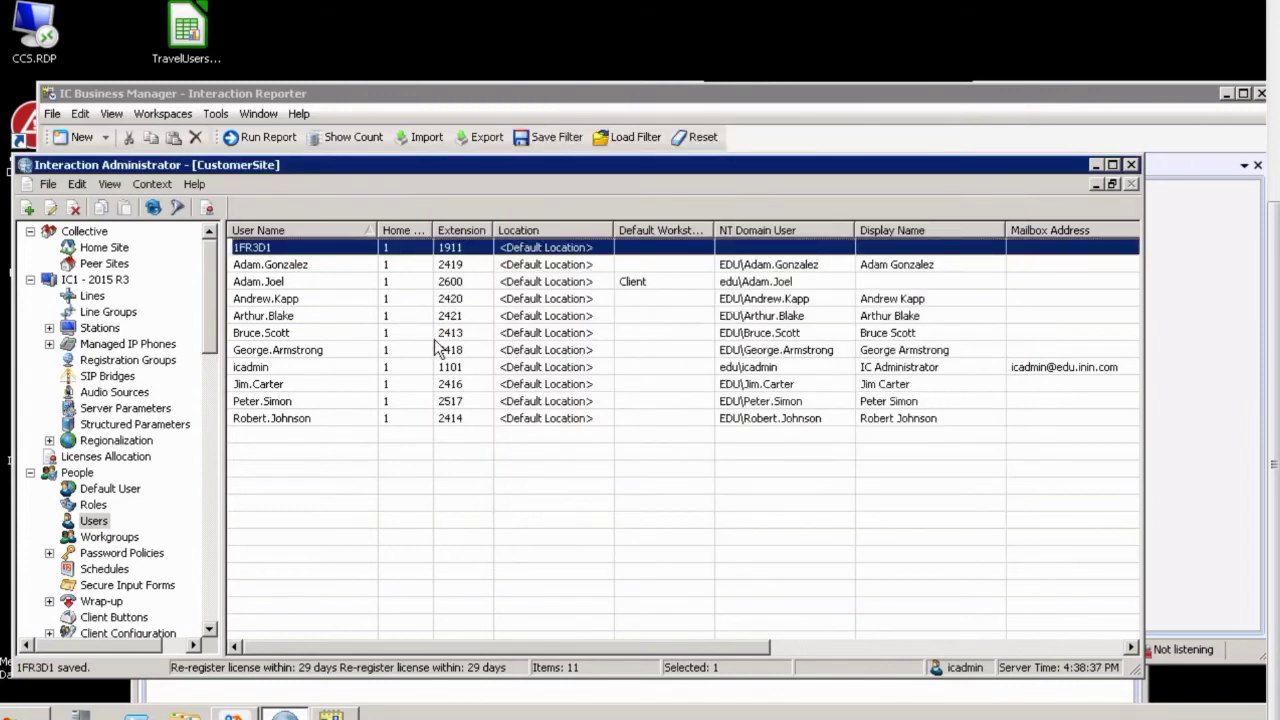
double_click(310, 248)
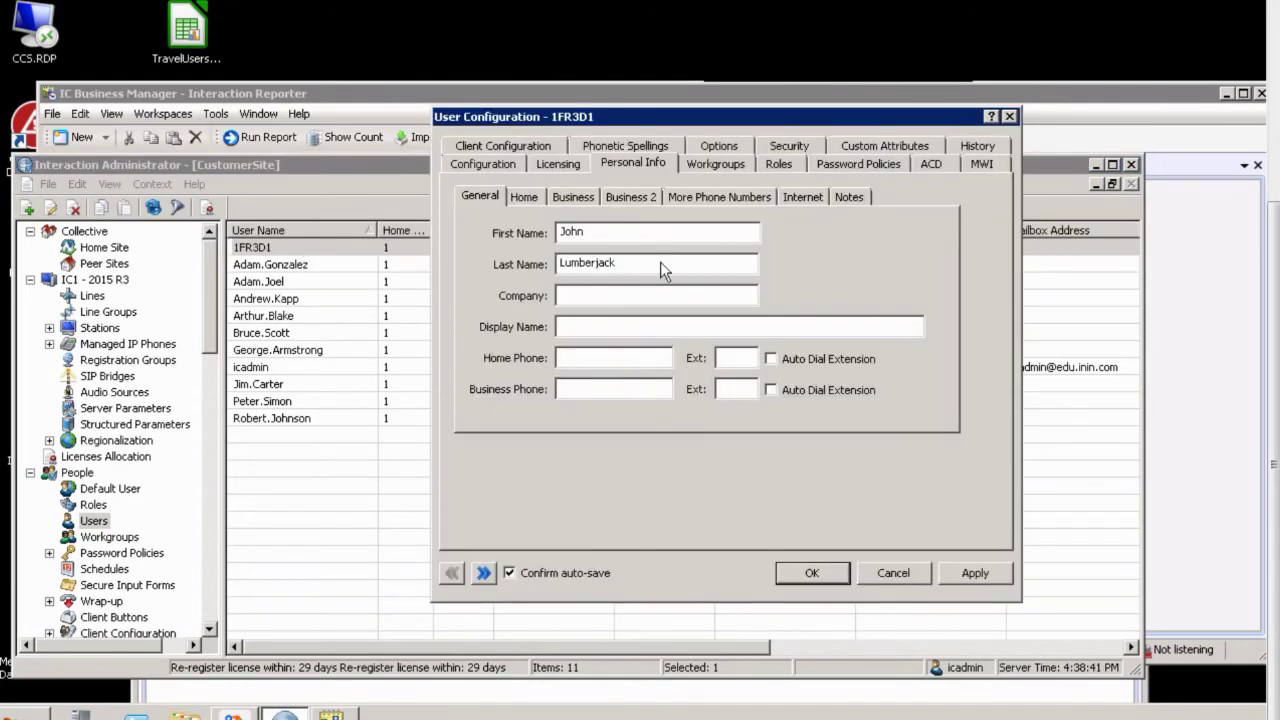
click(812, 573)
double_click(261, 301)
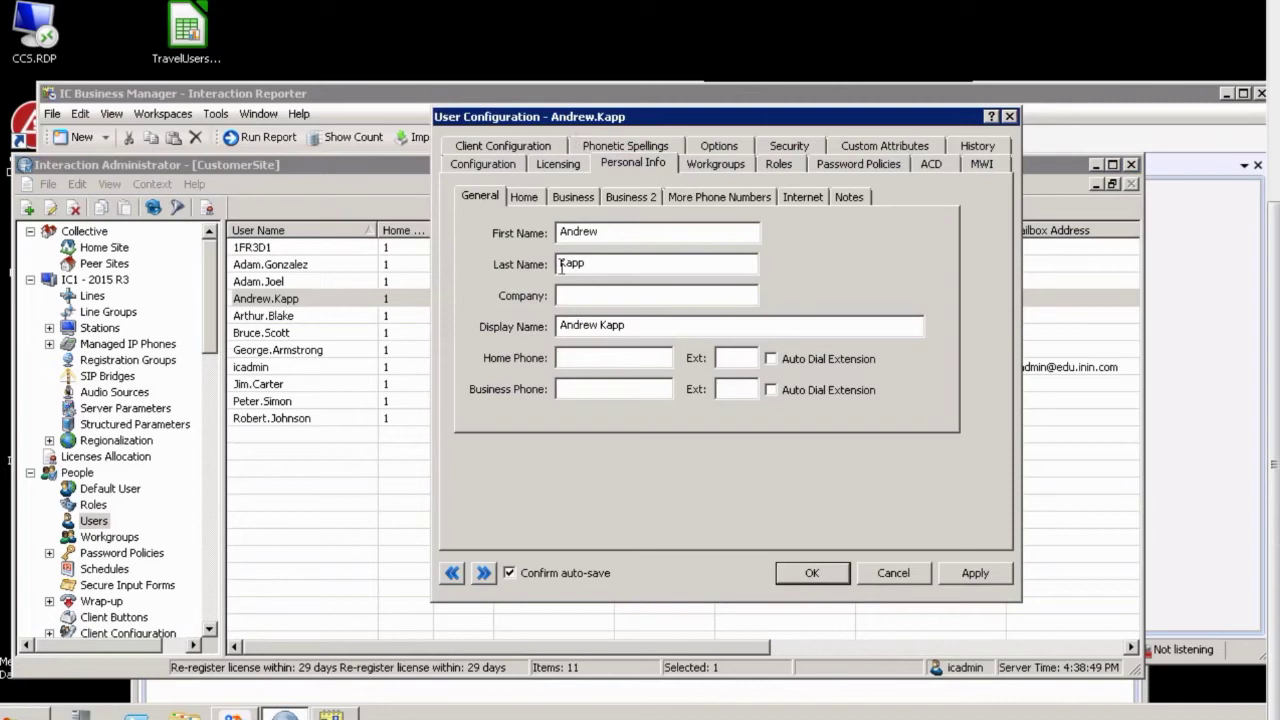
drag(593, 262, 556, 265)
click(815, 573)
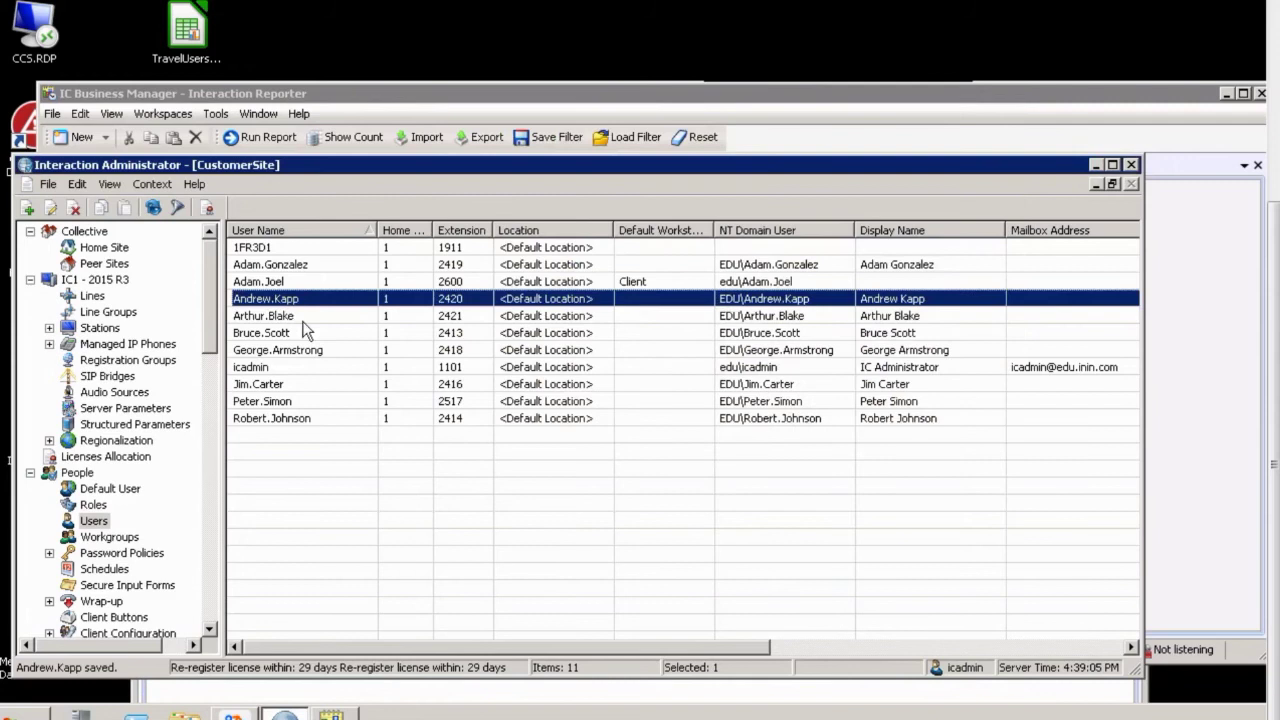
double_click(256, 248)
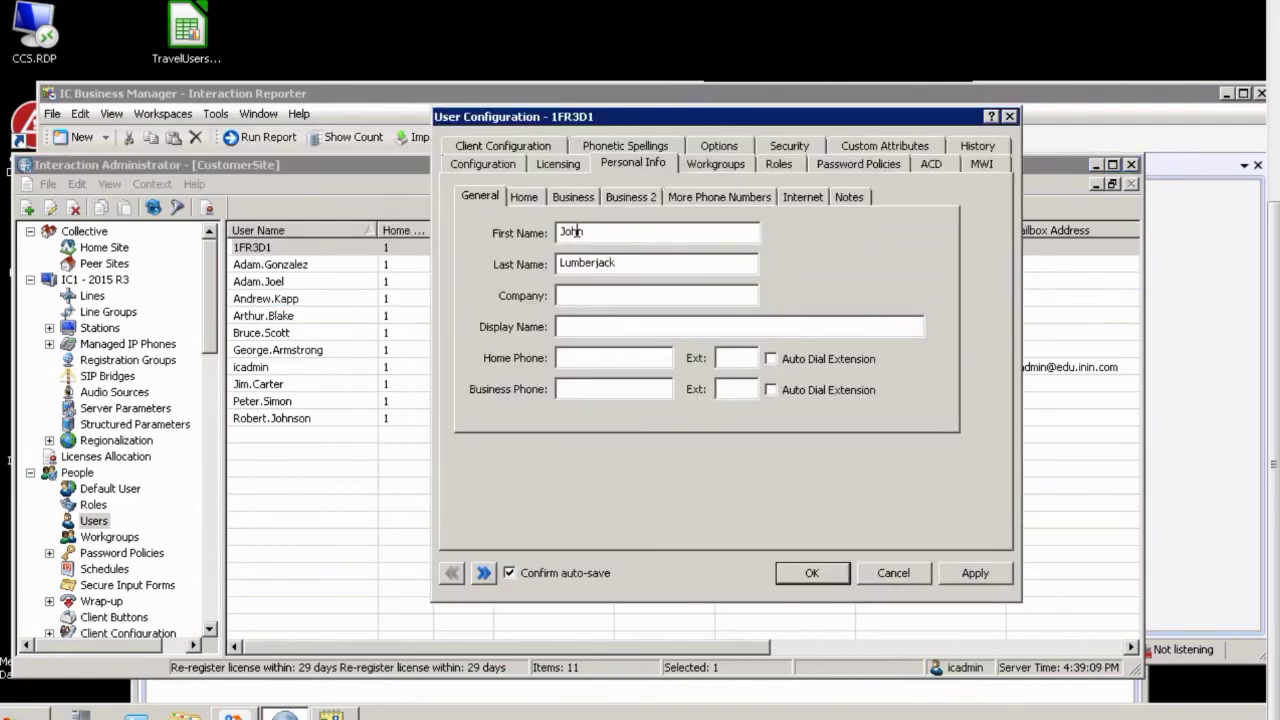
drag(617, 262, 579, 262)
click(655, 263)
click(812, 574)
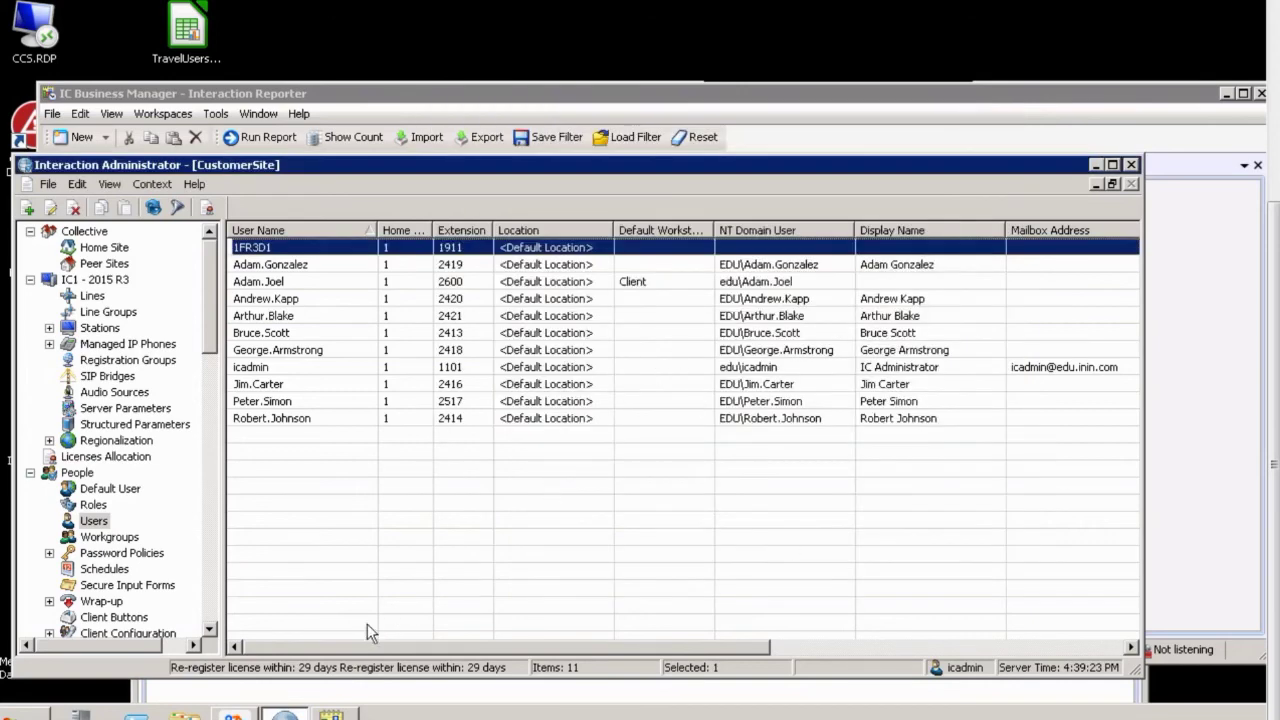
Bring the IC Business Manager - Interaction Reporter window to the front
click(331, 714)
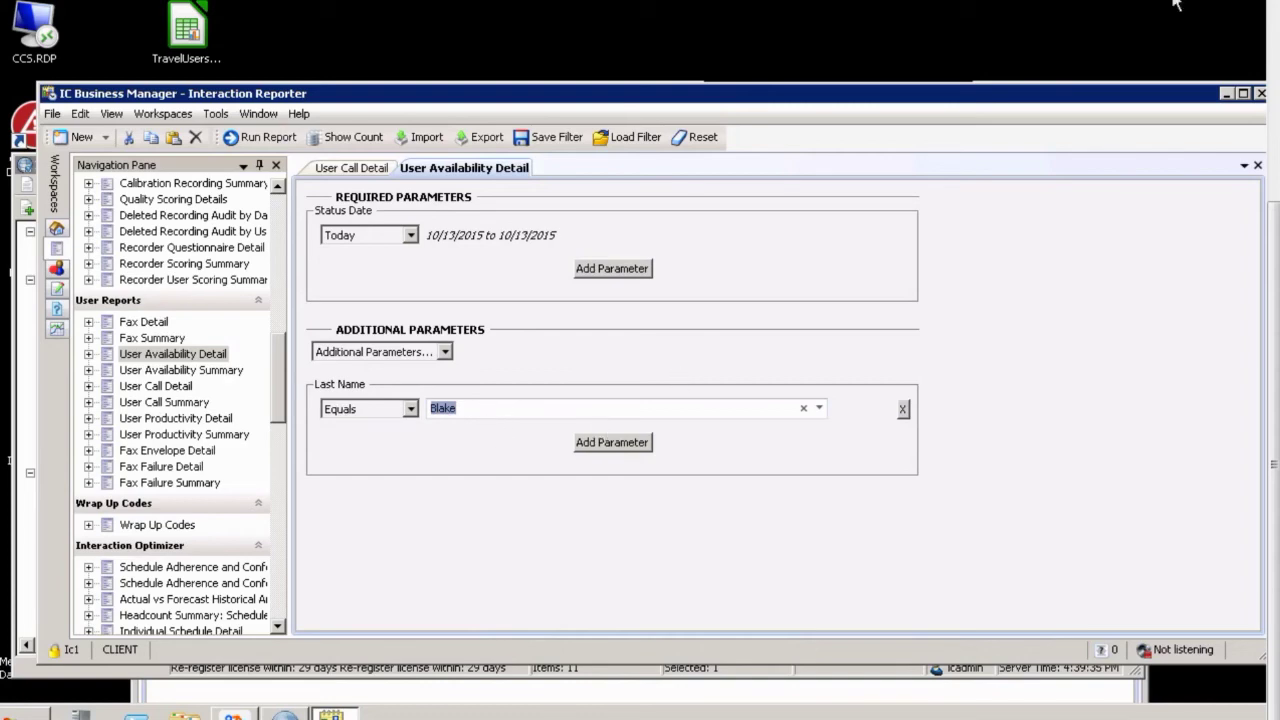
Minimize Interaction Reporter and show Interaction Desktop's Company Directory listing John Lumberjack at 1911
click(1224, 94)
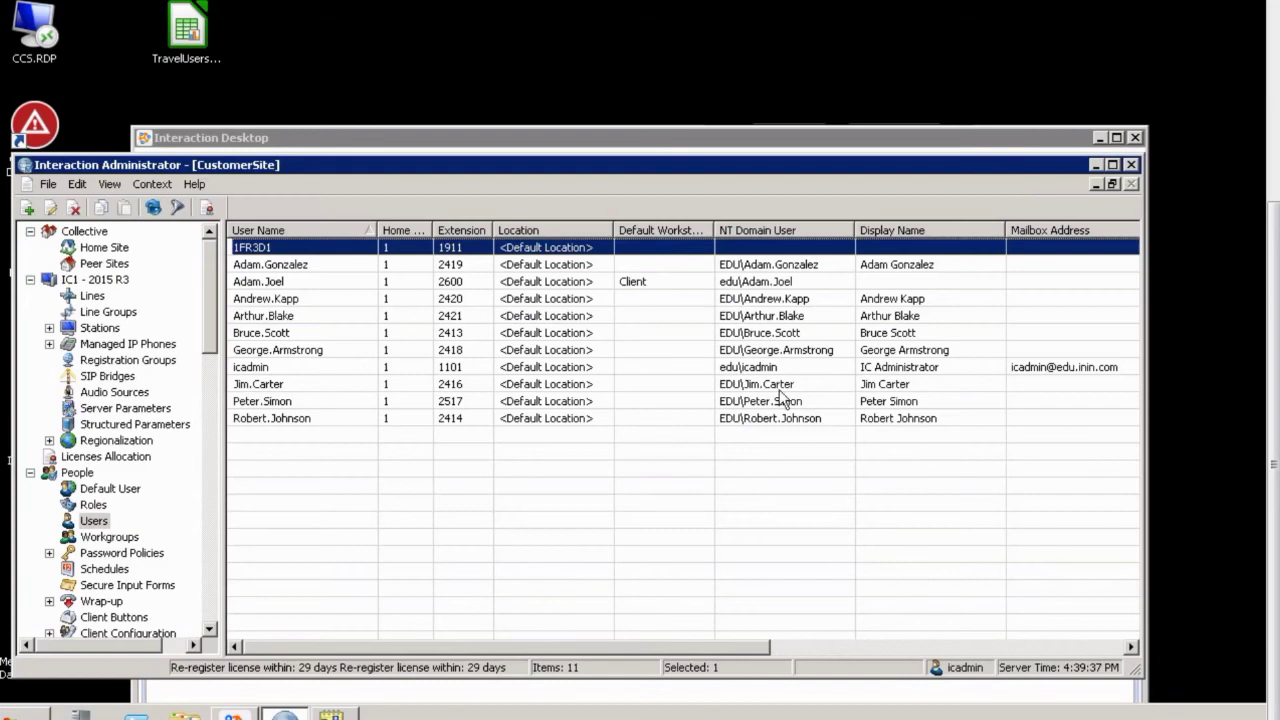
click(425, 140)
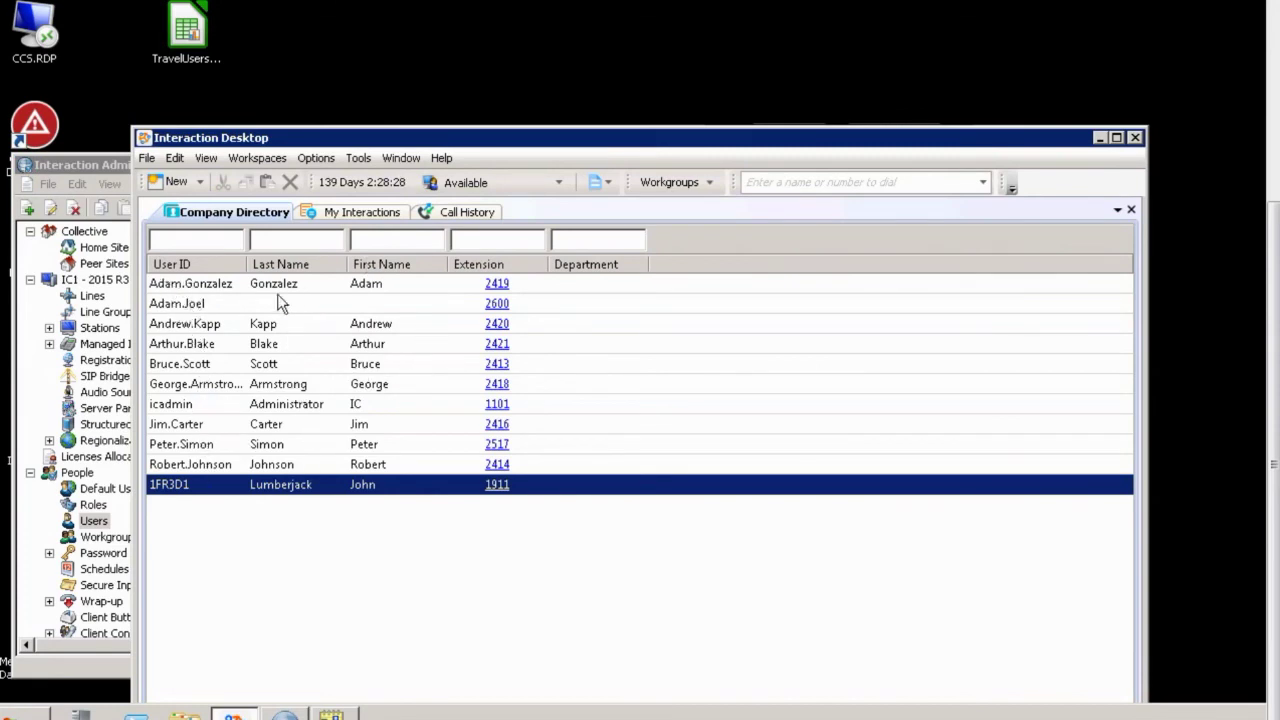
right_click(694, 264)
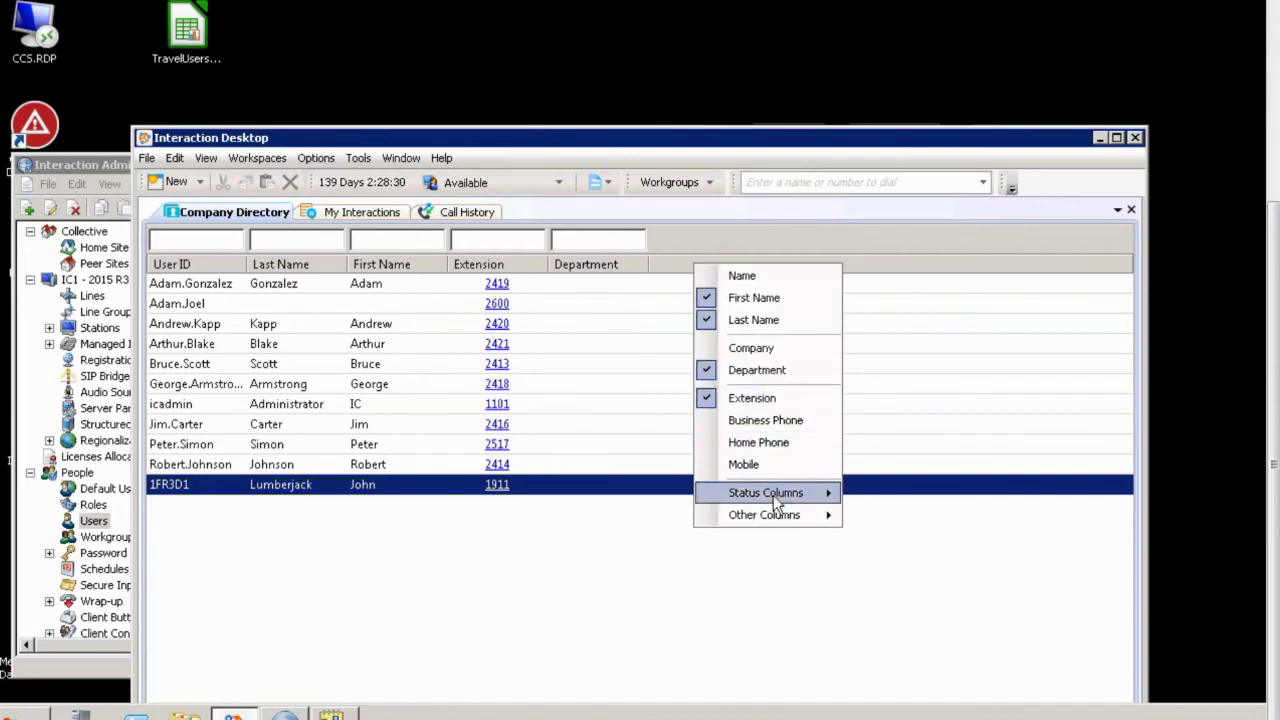
mouse_move(761, 514)
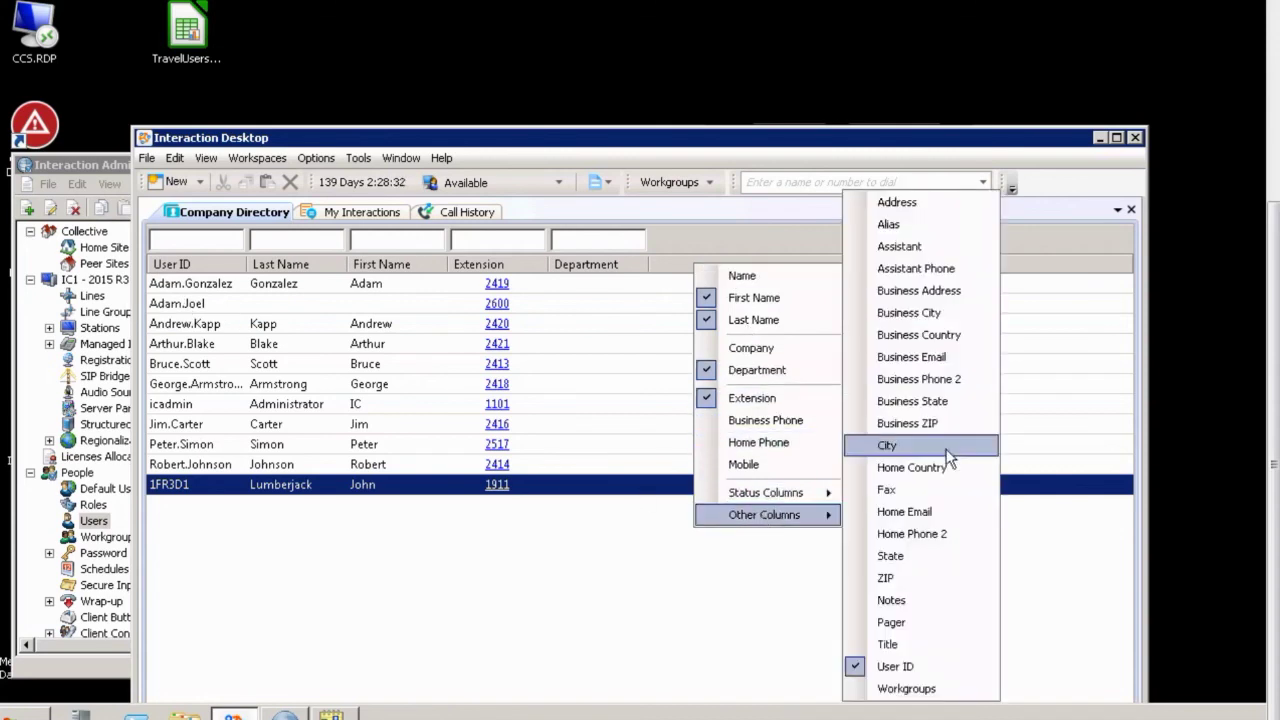
click(895, 666)
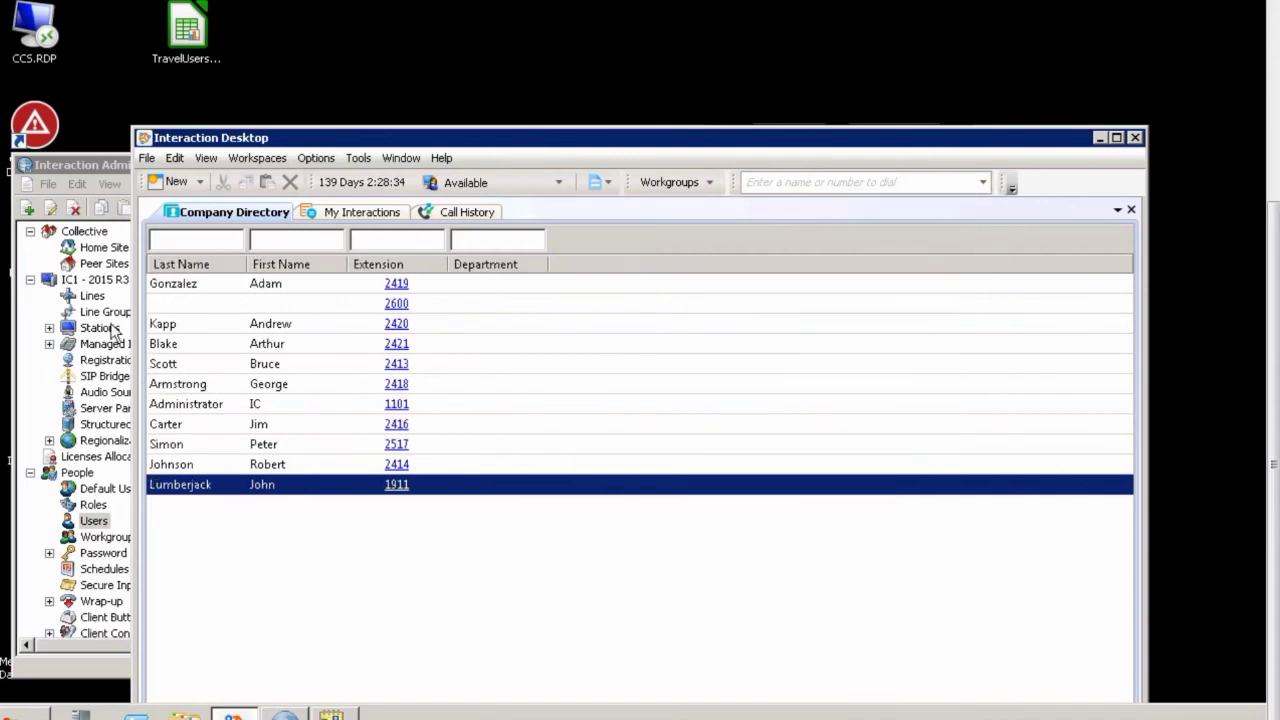
click(164, 302)
right_click(570, 263)
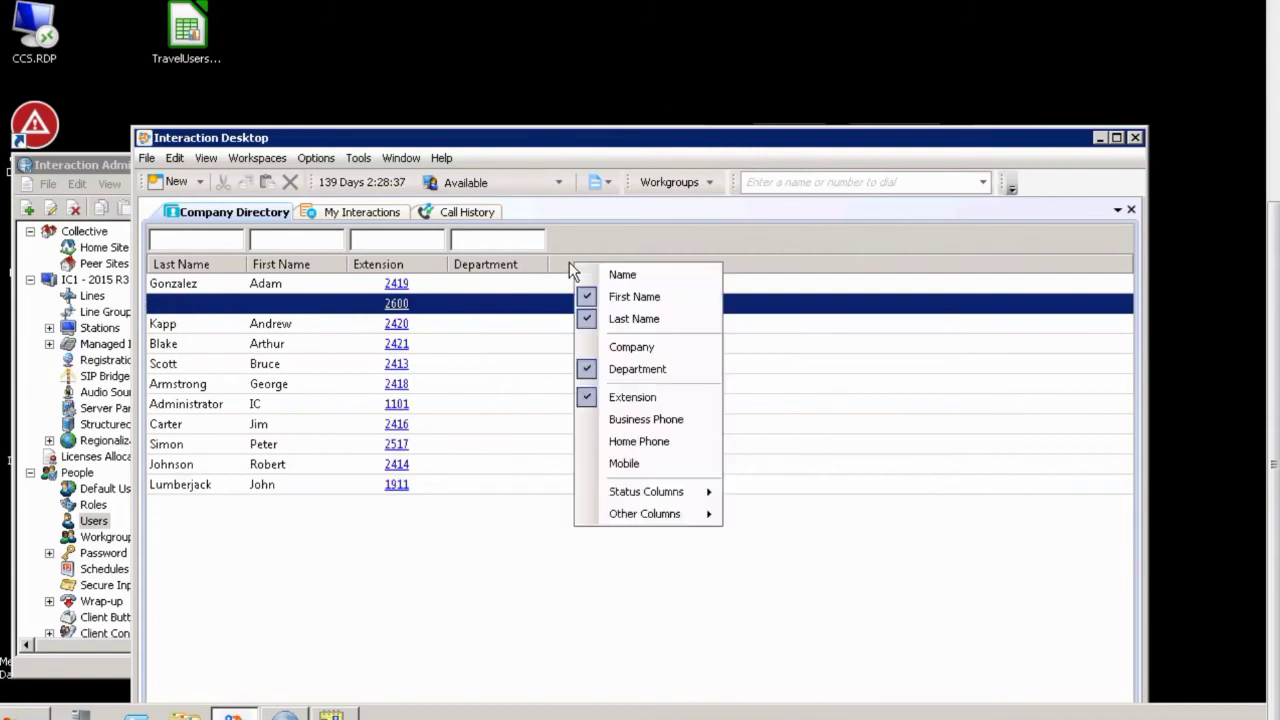
mouse_move(700, 514)
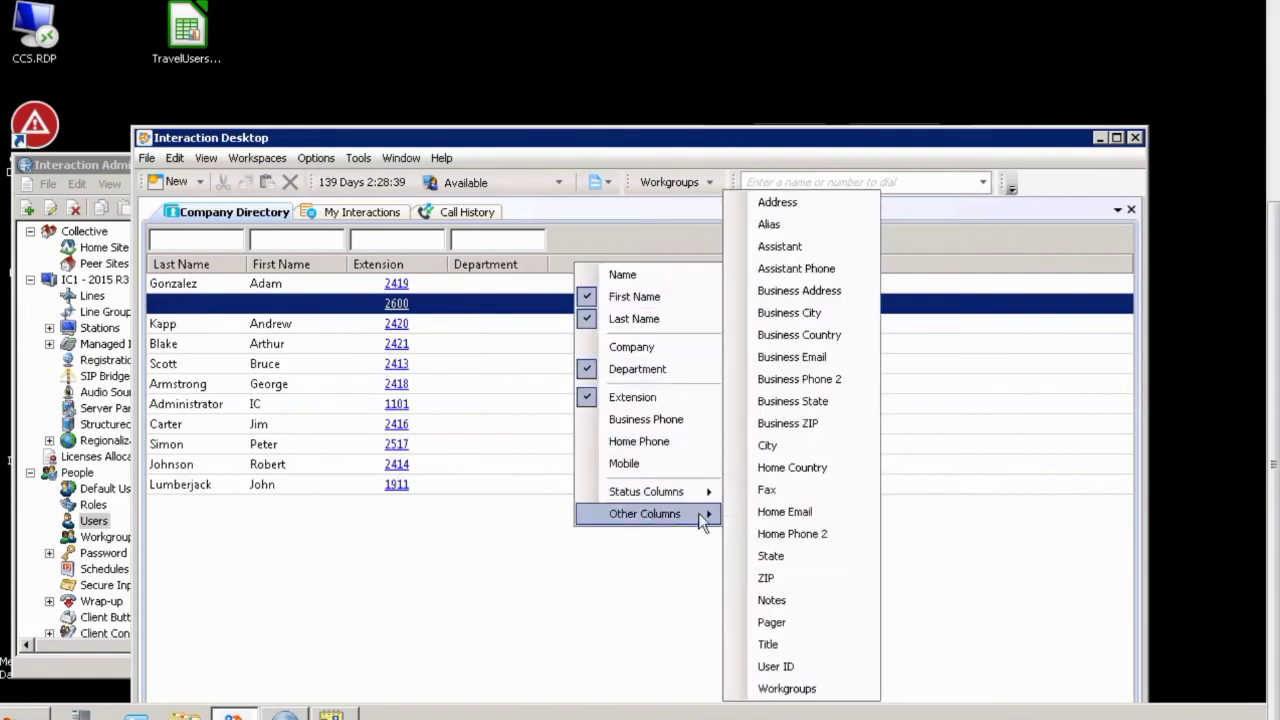
click(773, 665)
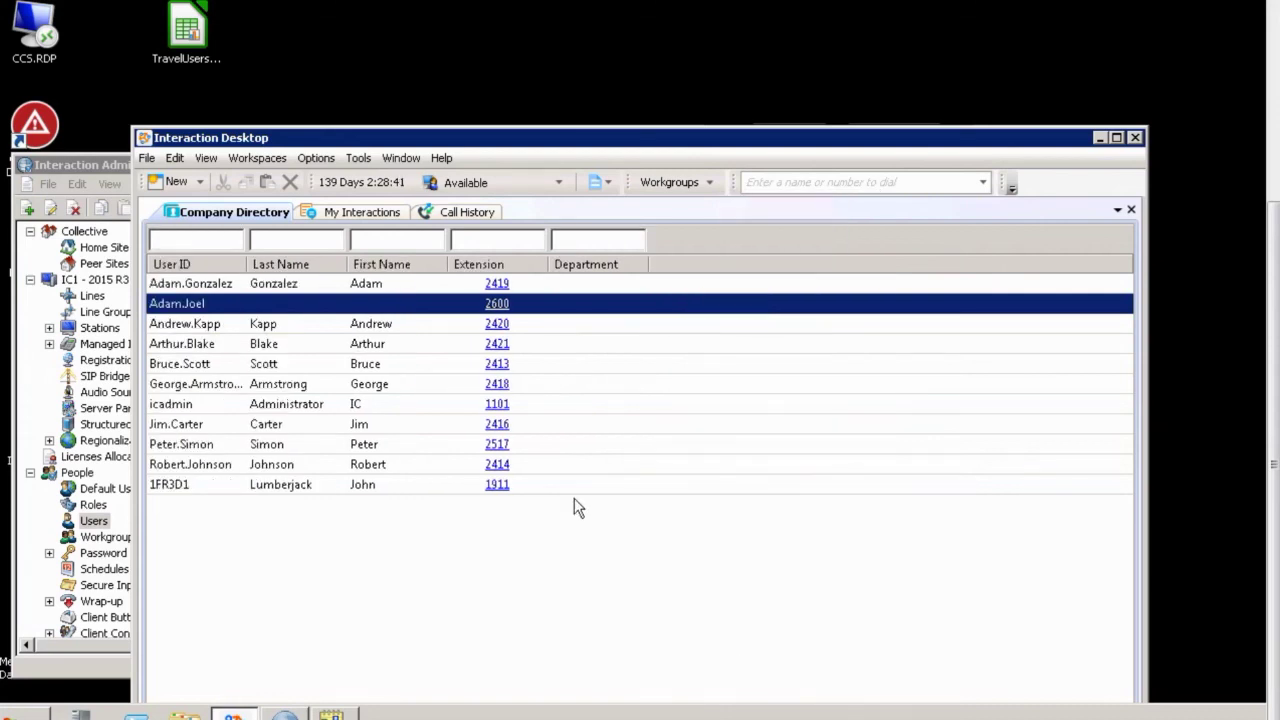
click(172, 486)
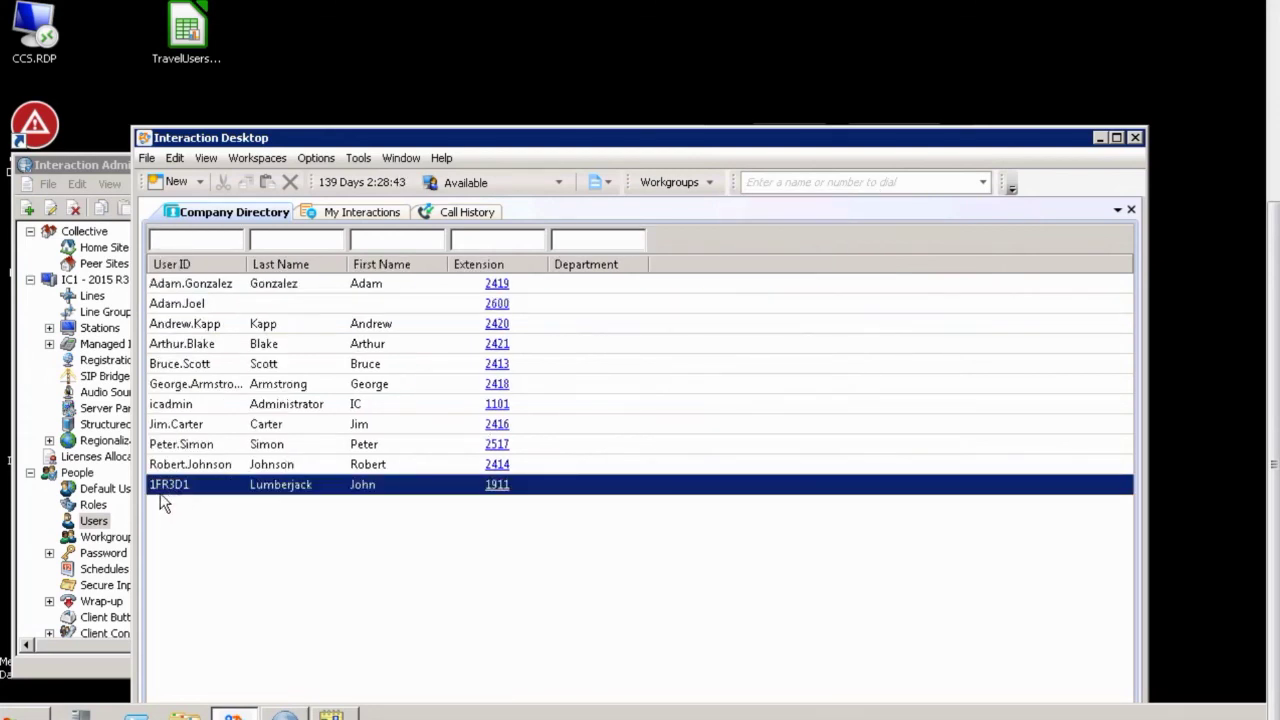